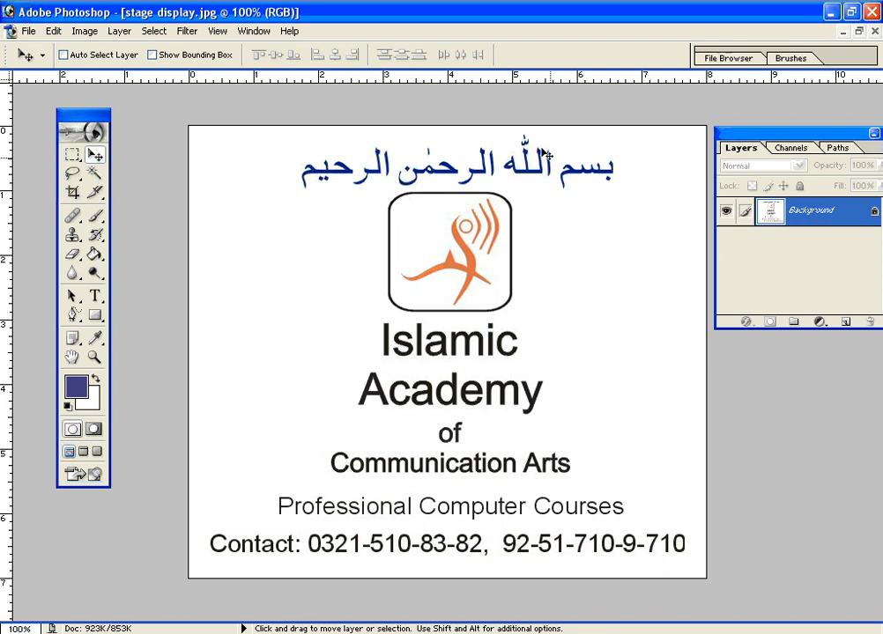
Open the Window menu to reach the Workspace options
click(255, 32)
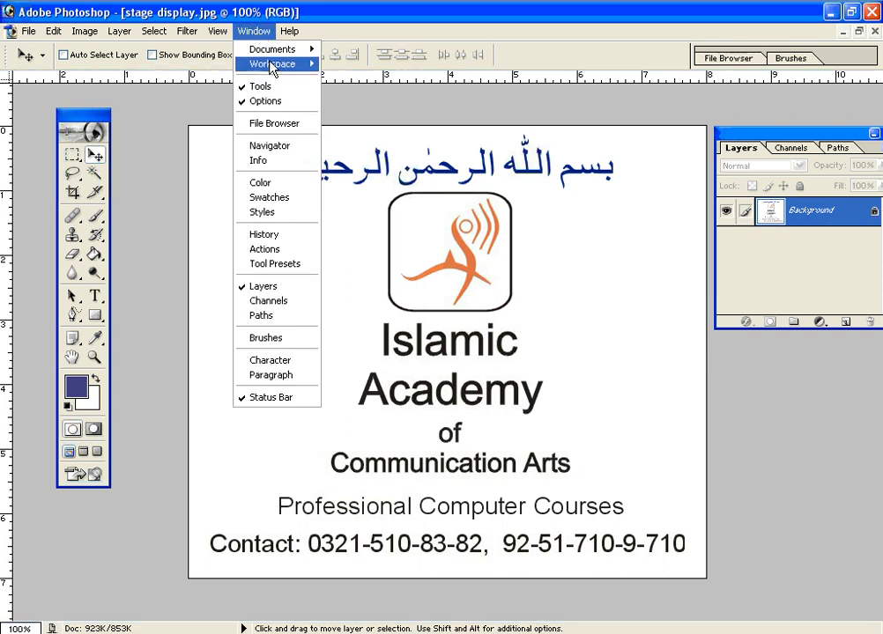
mouse_move(273, 63)
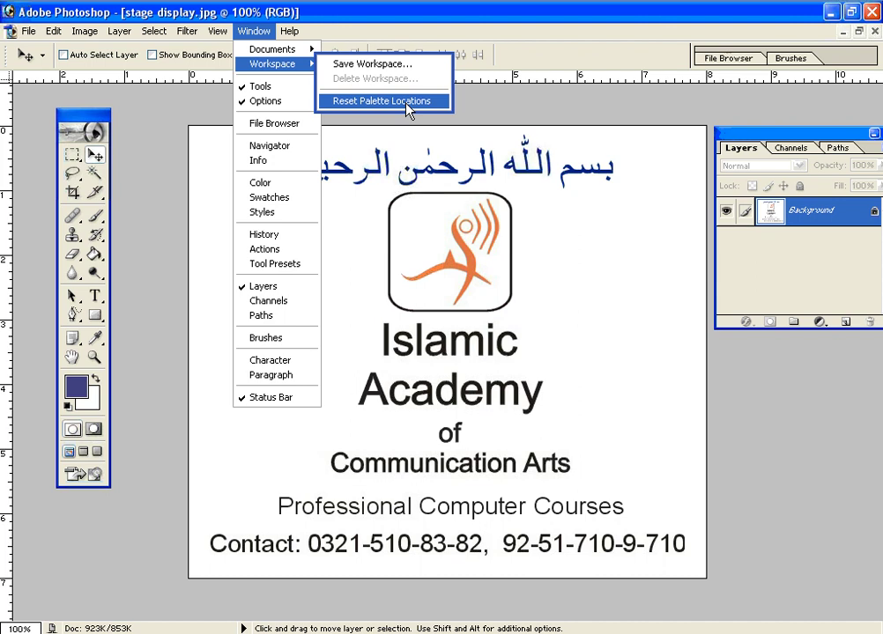
Reset all palettes to their default locations and dismiss the locked-layer error
click(406, 105)
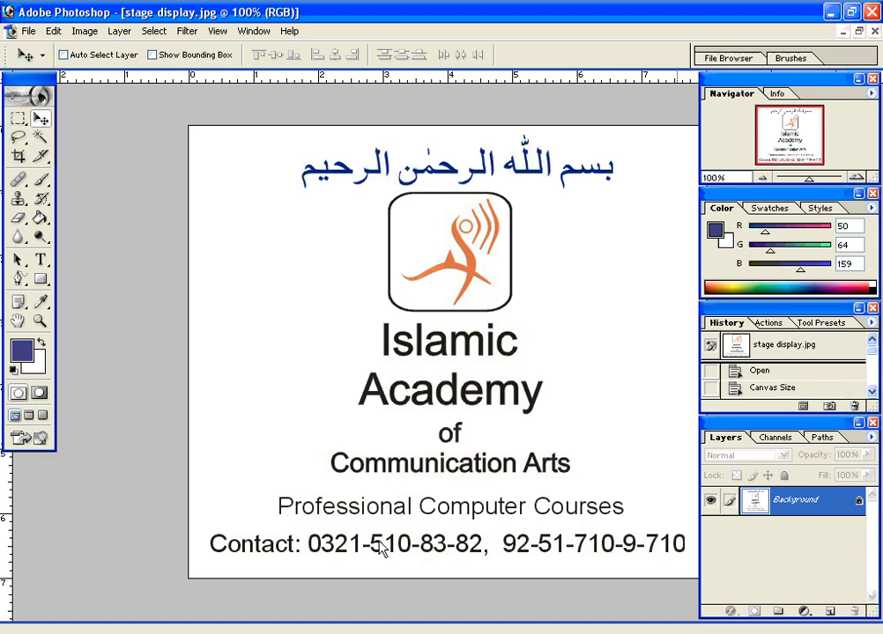
click(381, 551)
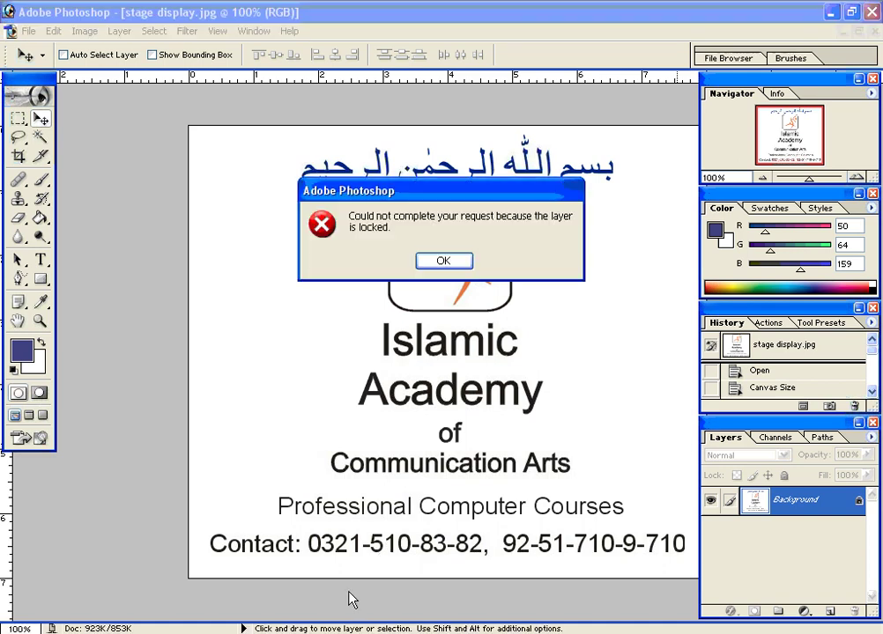
click(465, 265)
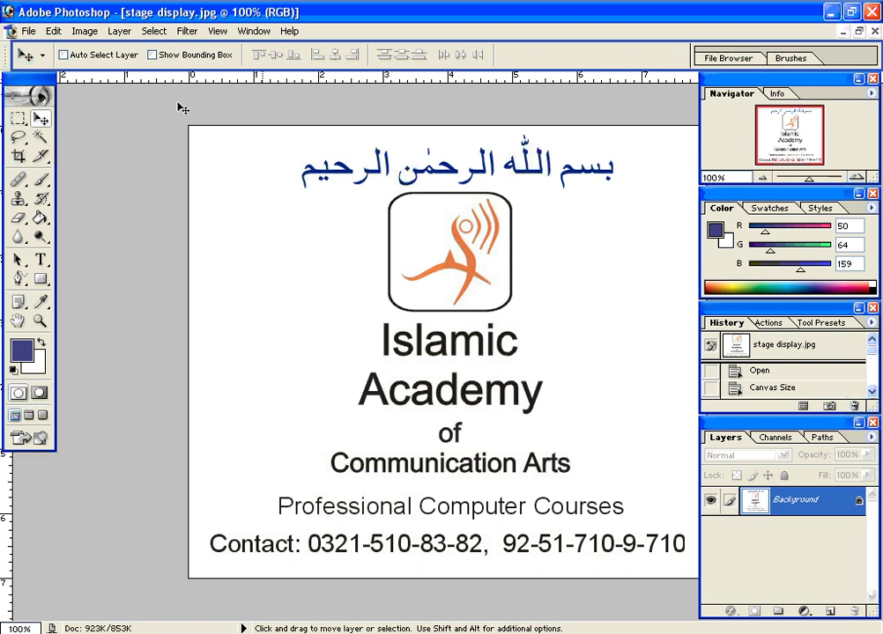
Drag the toolbox off the left edge, slightly right and down
click(32, 92)
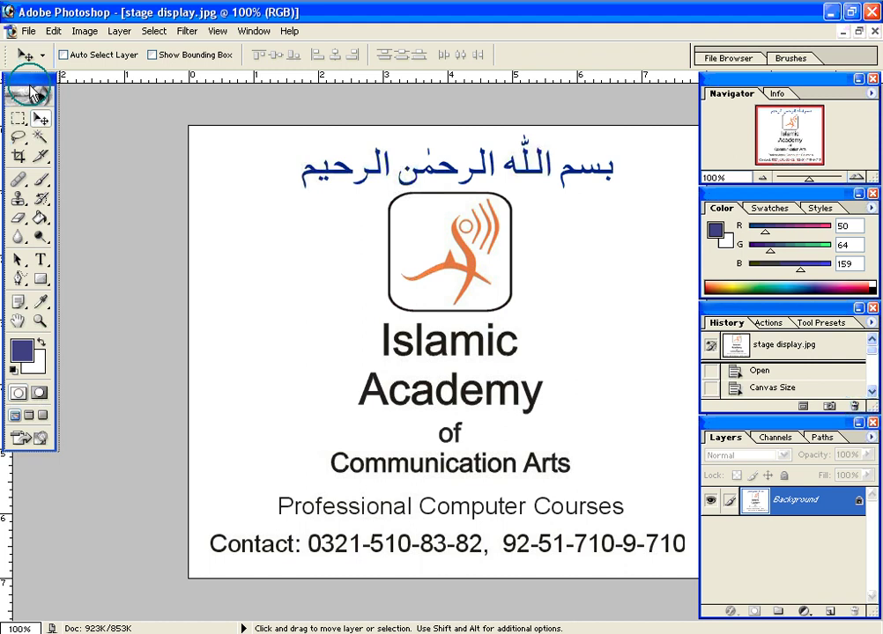
drag(32, 92, 58, 121)
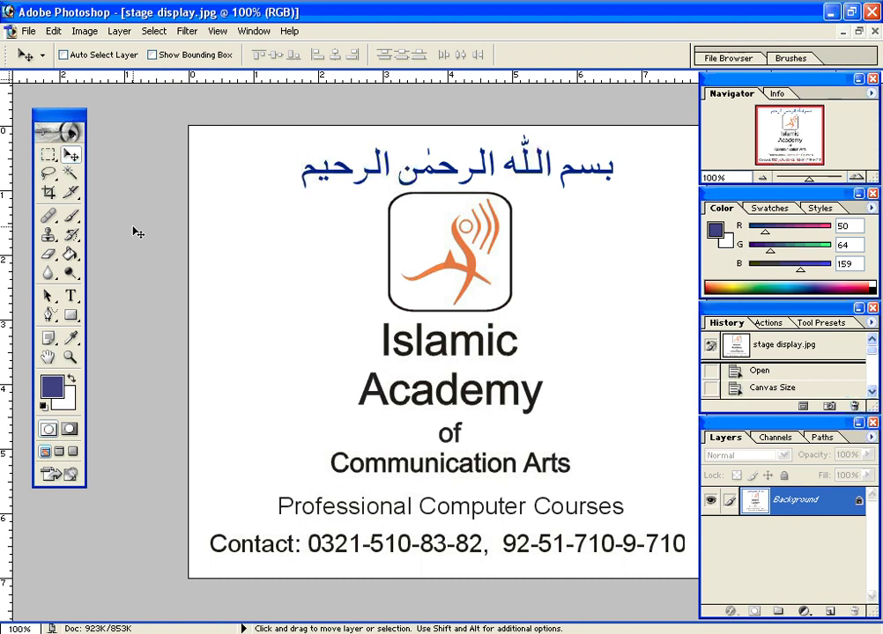
click(70, 175)
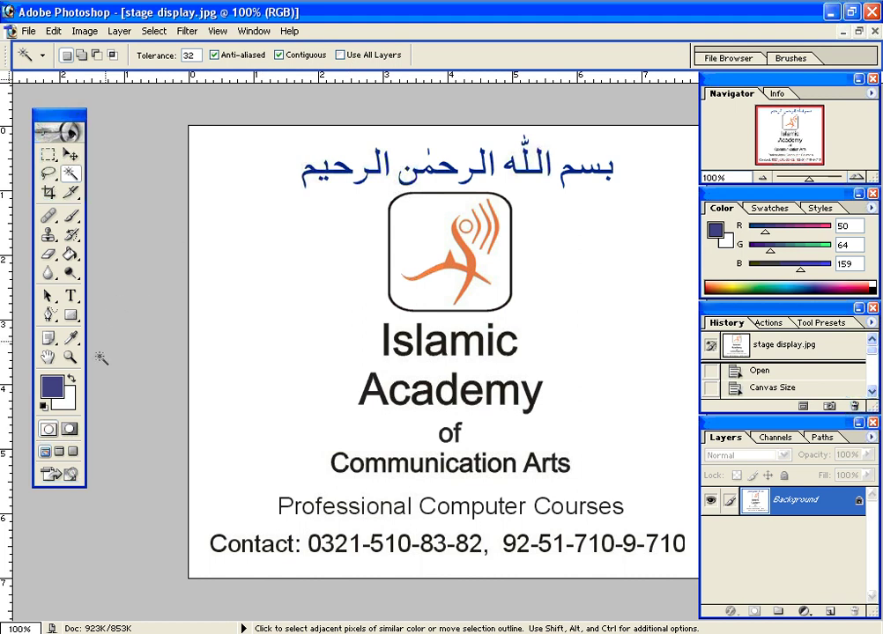
click(70, 315)
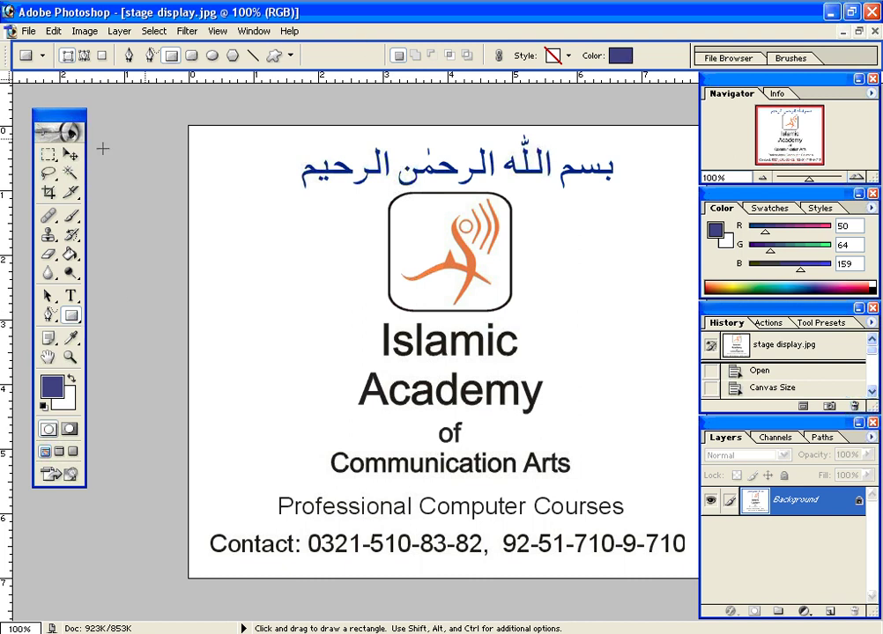
key(v)
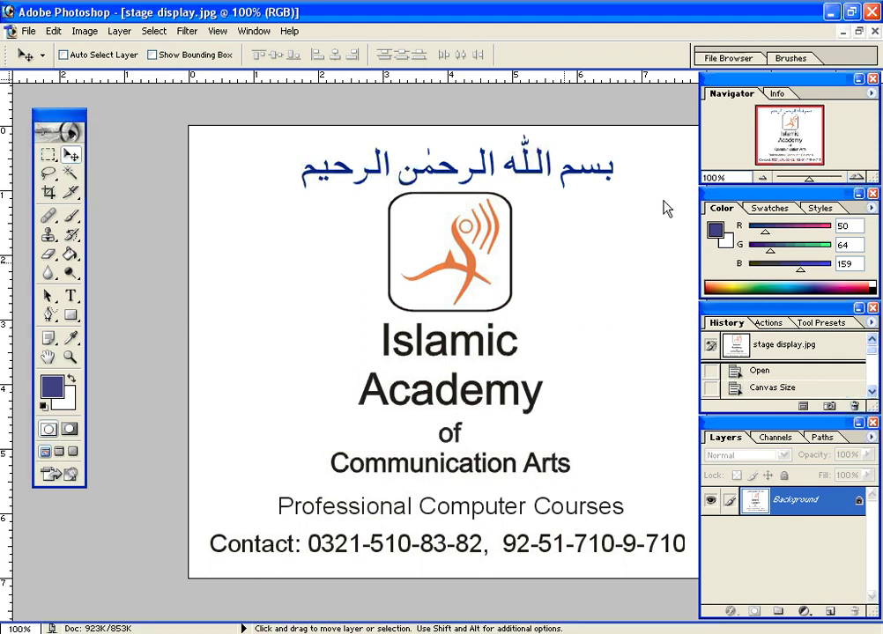
Float stage display.jpg in its own window, close Bismillah.jpg, and move the window right and down
click(859, 31)
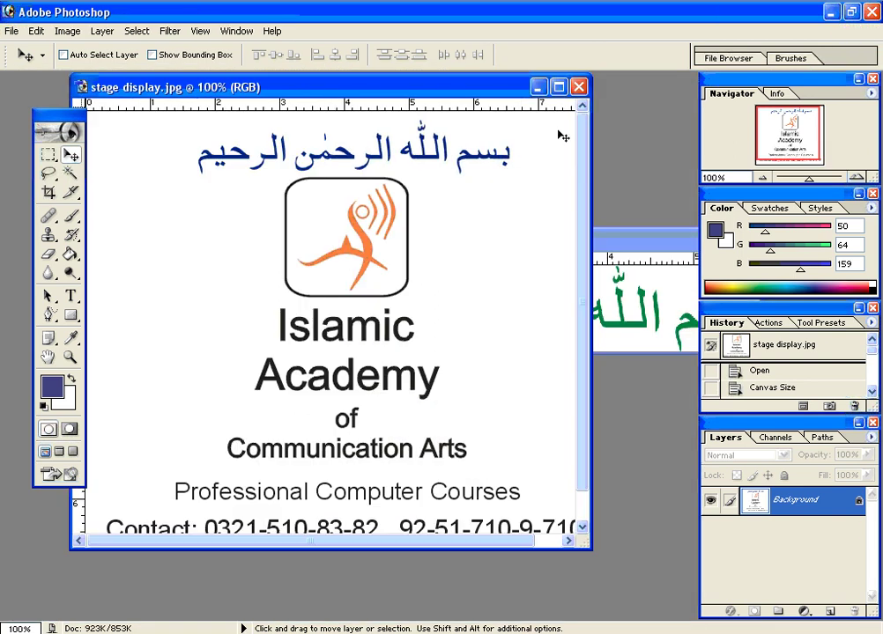
click(636, 241)
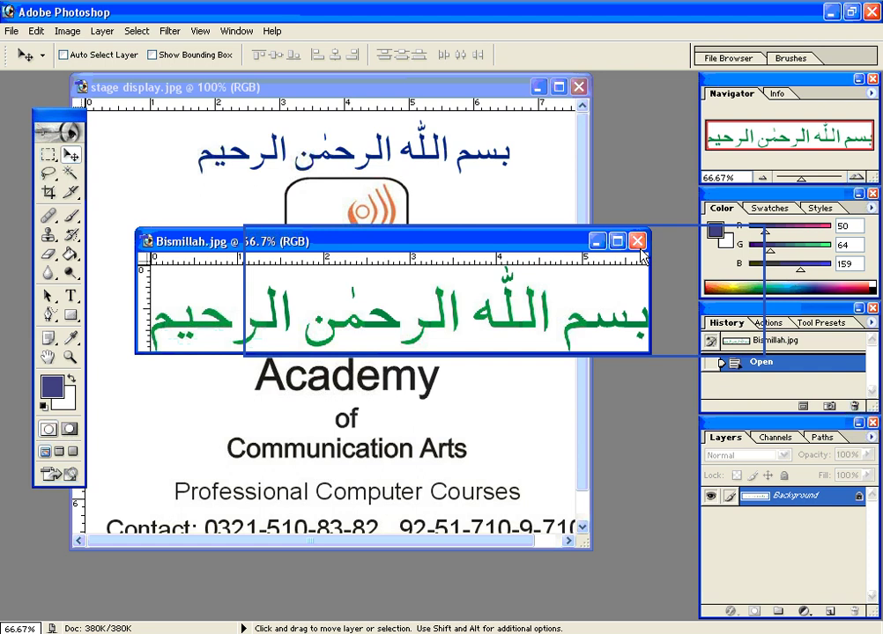
click(639, 249)
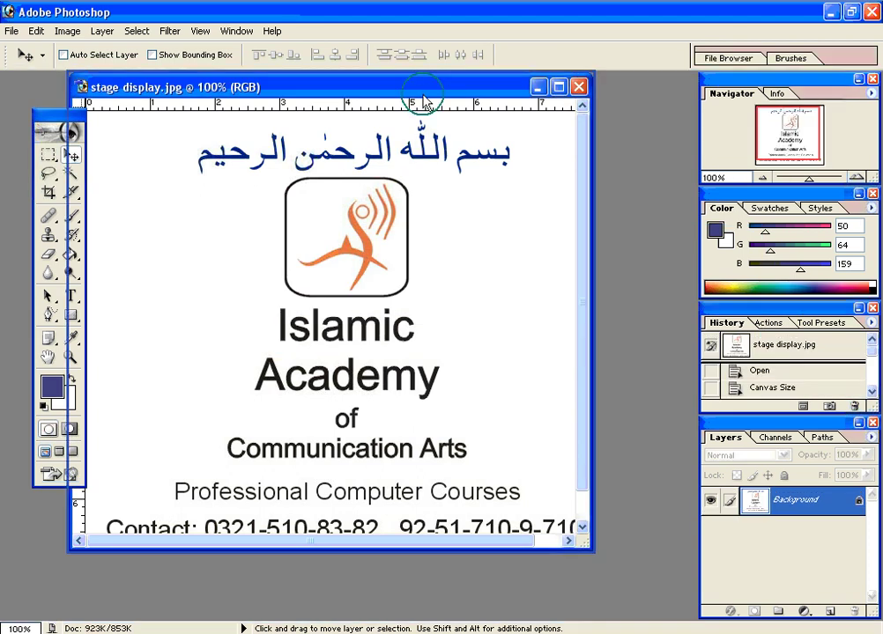
drag(423, 95, 471, 103)
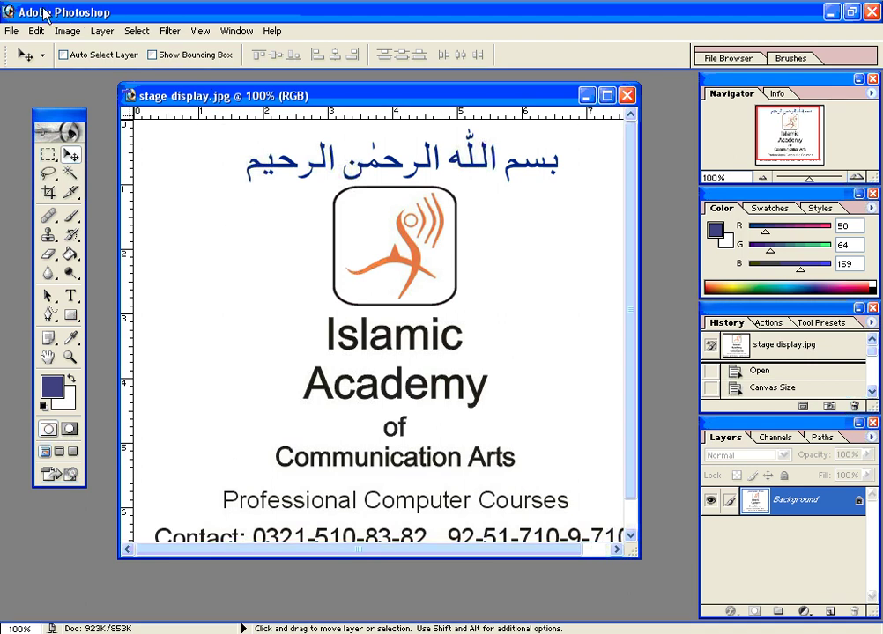
drag(228, 97, 232, 102)
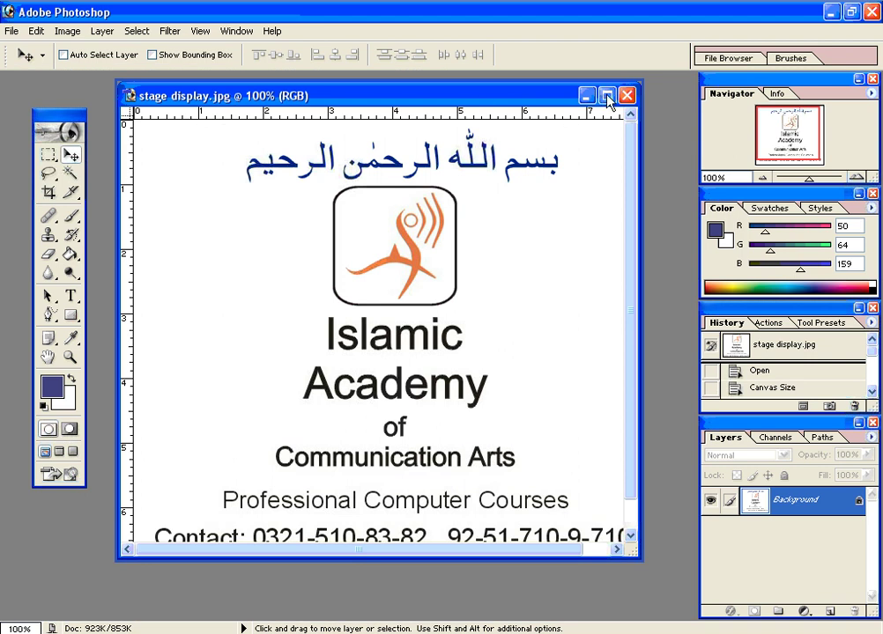
Maximize the stage display.jpg window from its title bar
double_click(493, 95)
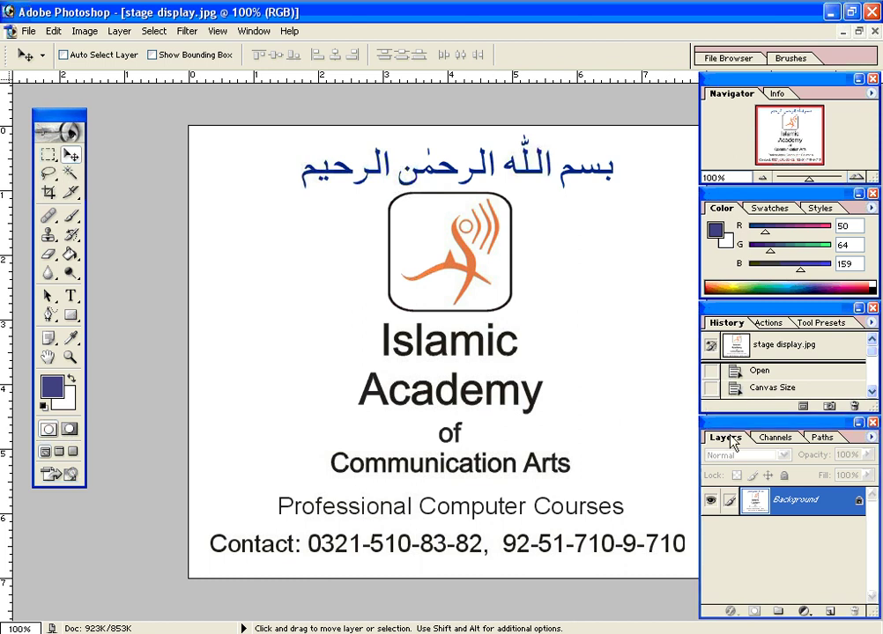
click(255, 32)
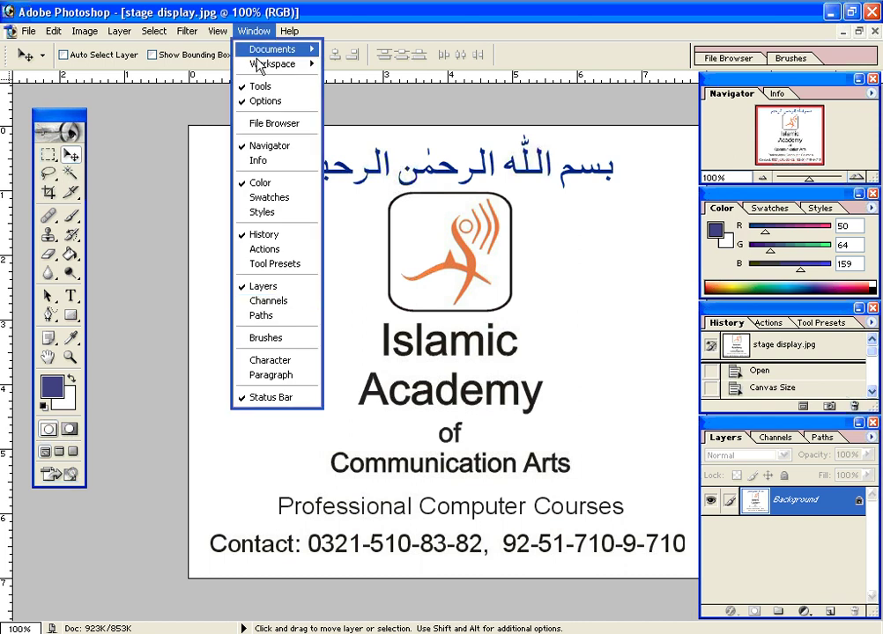
click(262, 287)
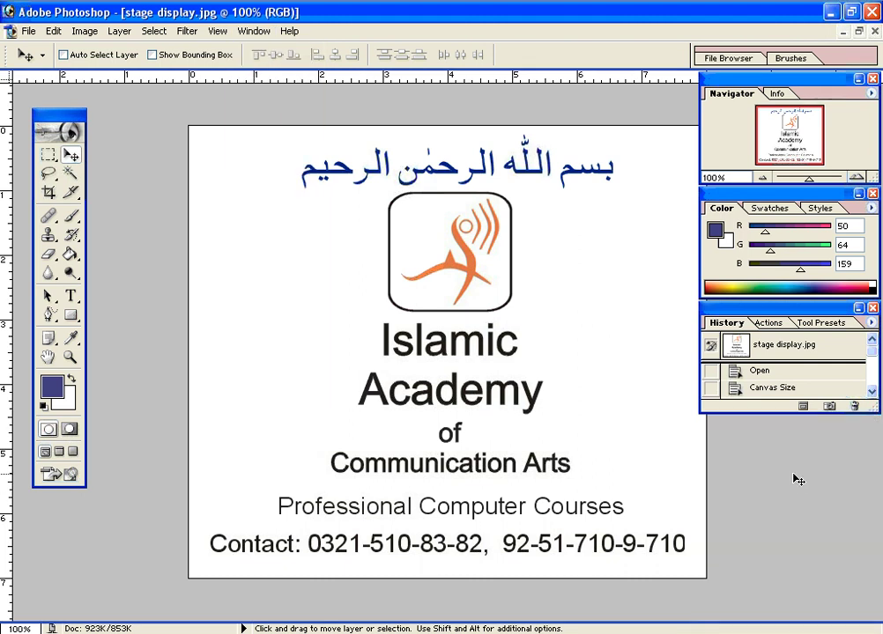
click(255, 32)
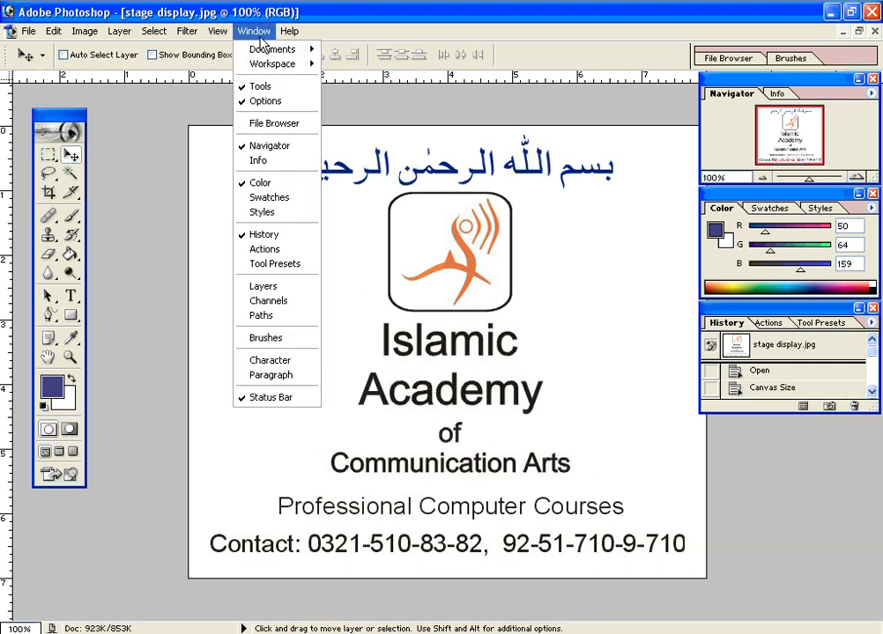
click(282, 291)
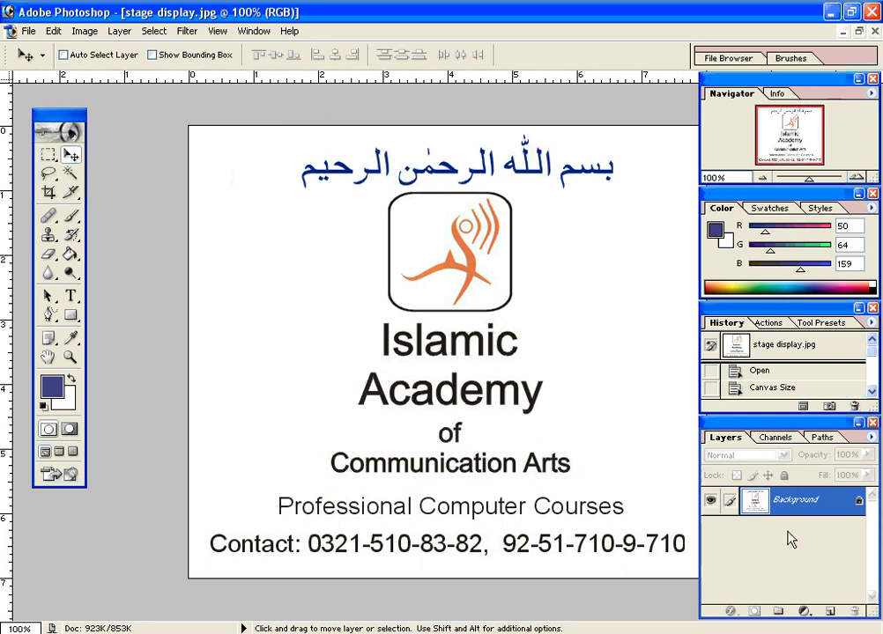
Switch the lower palette to Channels and confirm Channels is checked in the Window menu
click(775, 437)
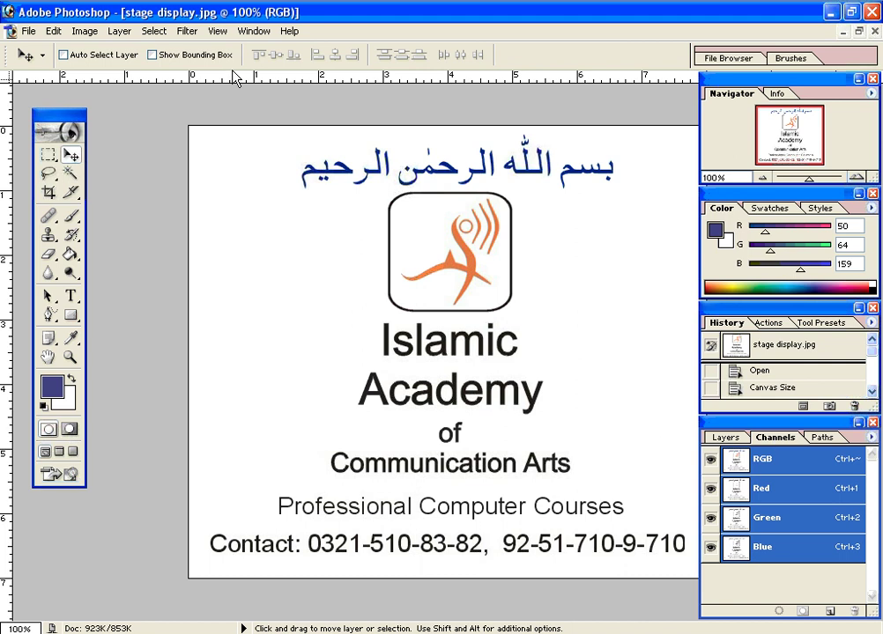
click(254, 31)
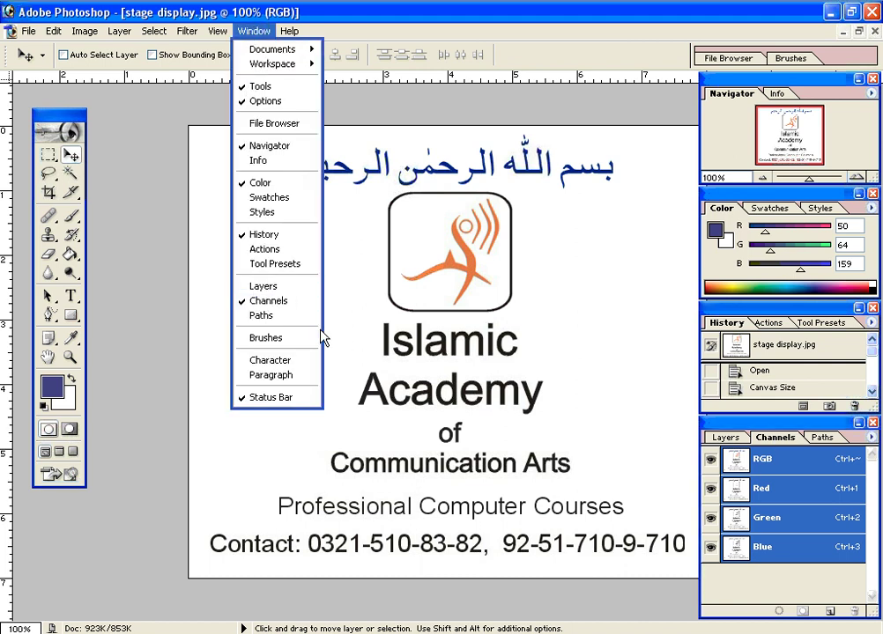
click(778, 444)
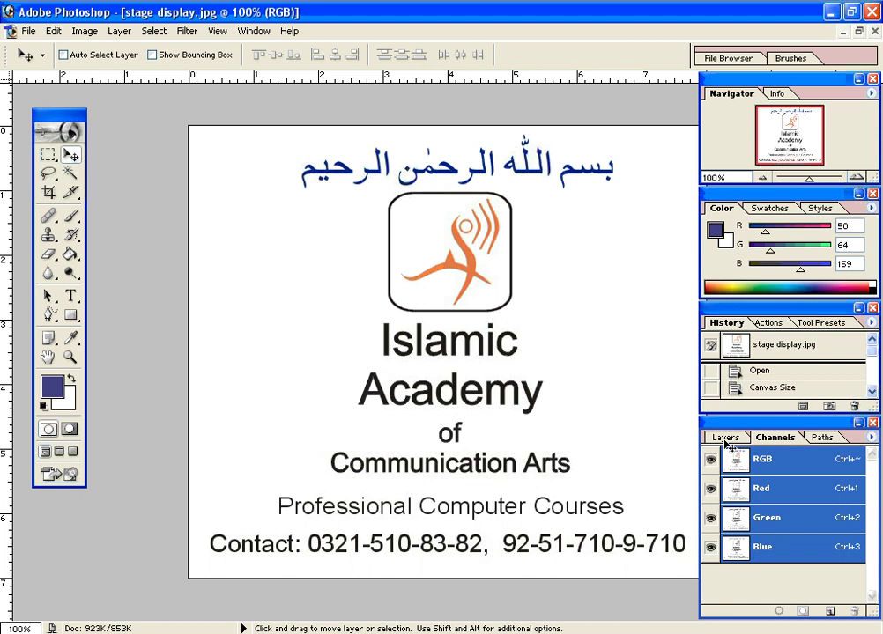
Look through the Filter menu without applying anything, then return the lower palette to Layers
click(185, 34)
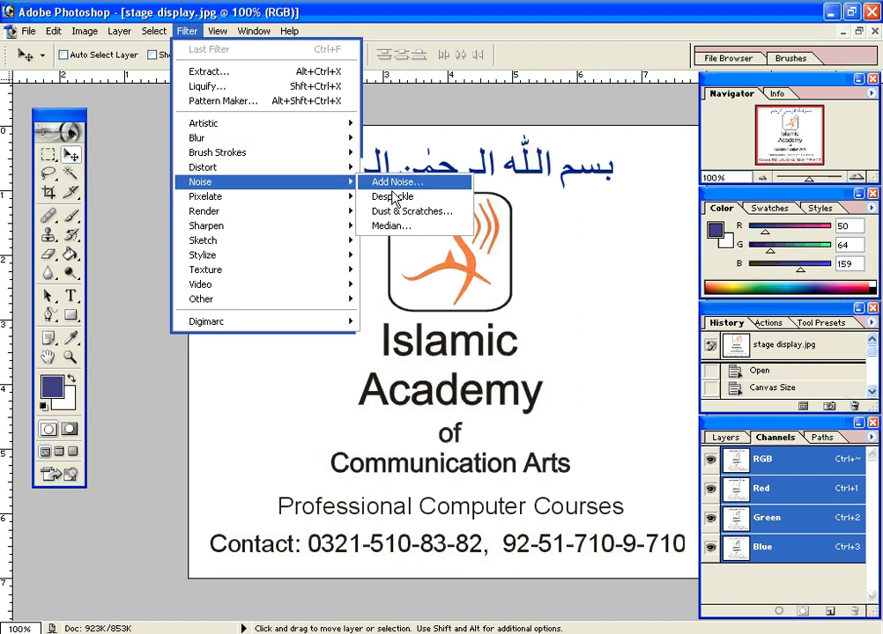
mouse_move(205, 196)
click(405, 115)
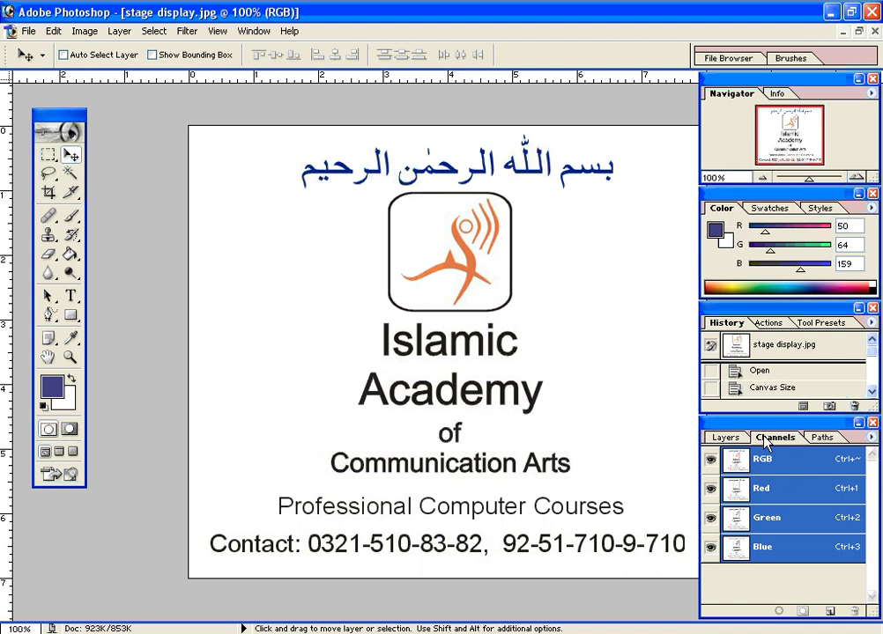
click(726, 437)
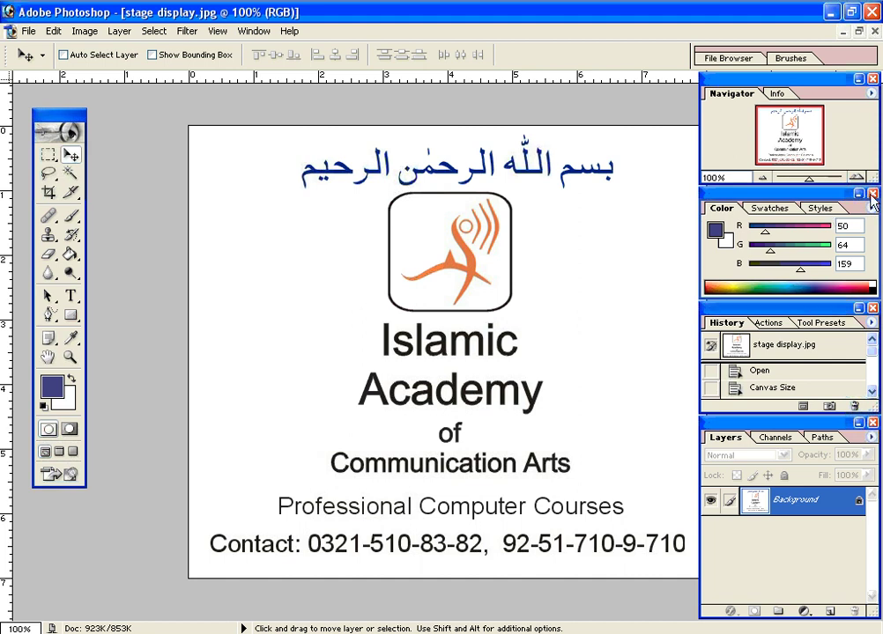
Close the Color, Navigator and History palette groups
click(872, 194)
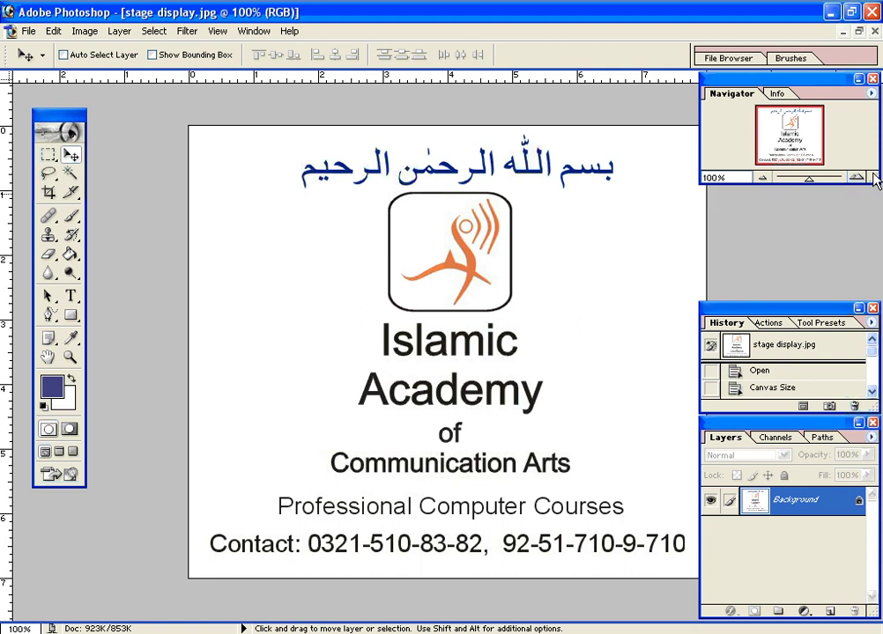
click(873, 79)
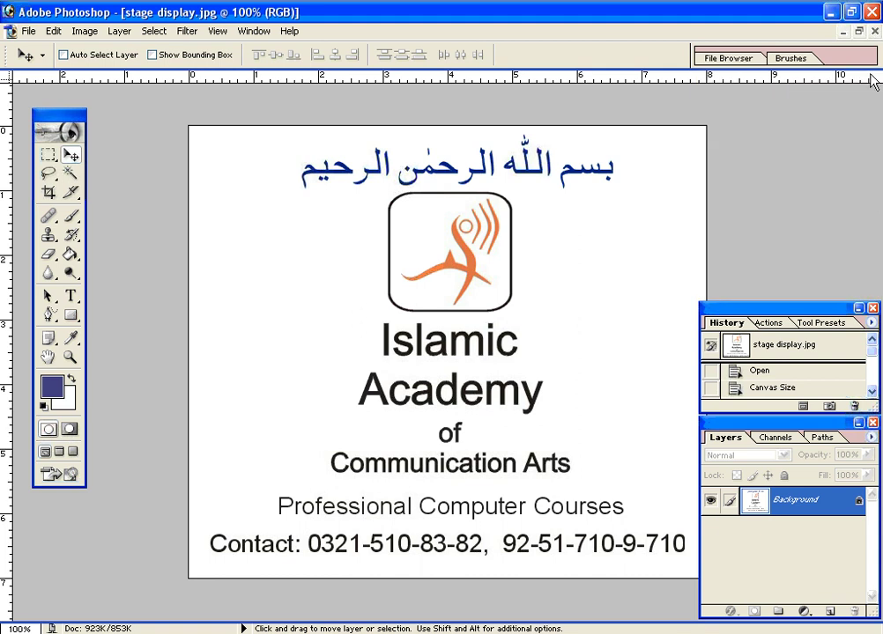
click(873, 308)
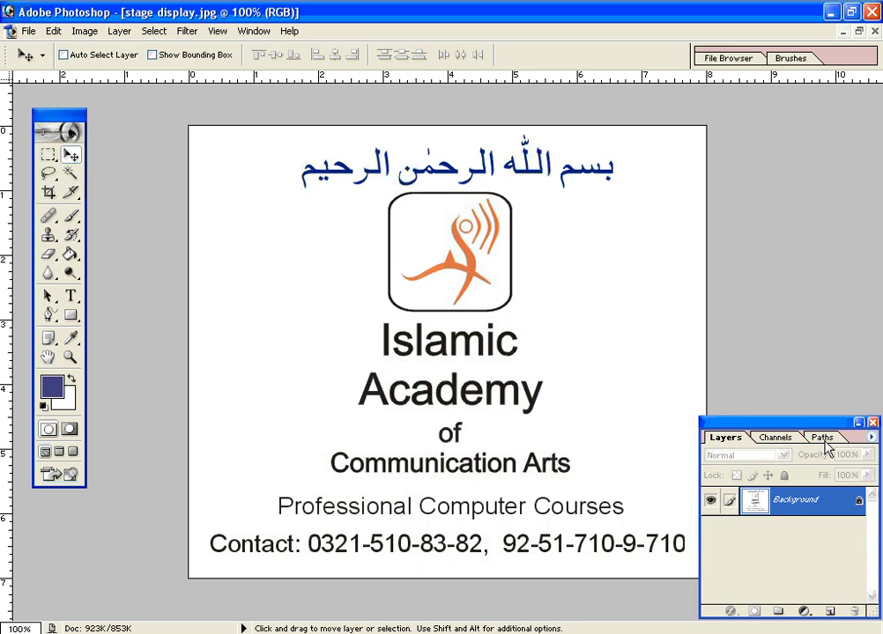
Separate Paths into its own palette, move Layers/Channels higher, and show the Channels list
drag(828, 445, 800, 244)
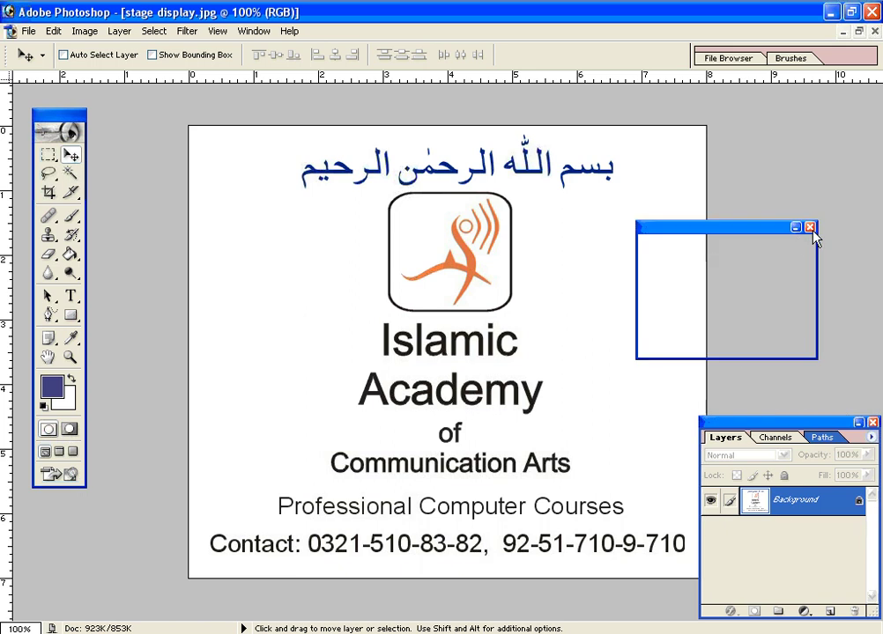
mouse_move(803, 432)
mouse_down()
mouse_move(767, 178)
mouse_move(799, 179)
mouse_up()
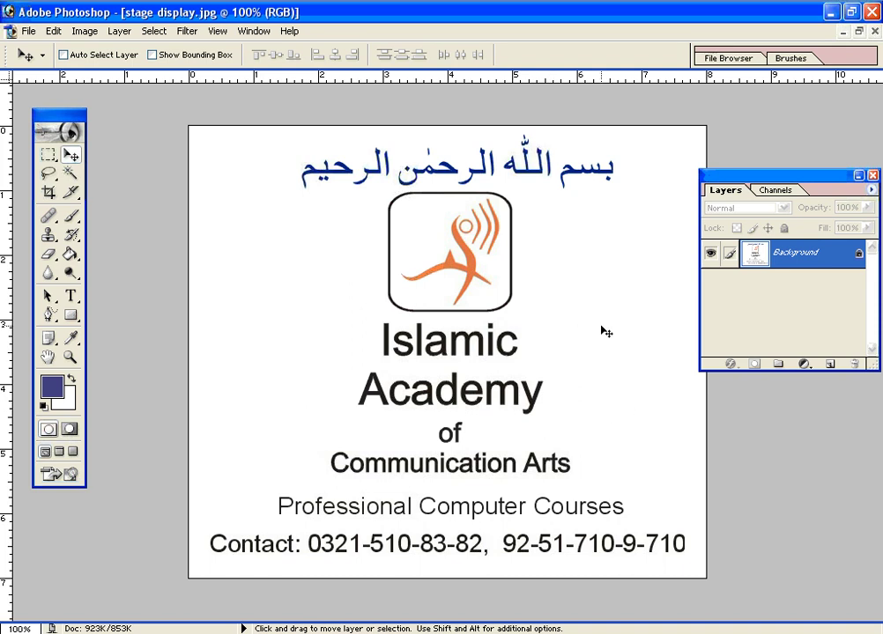
click(776, 190)
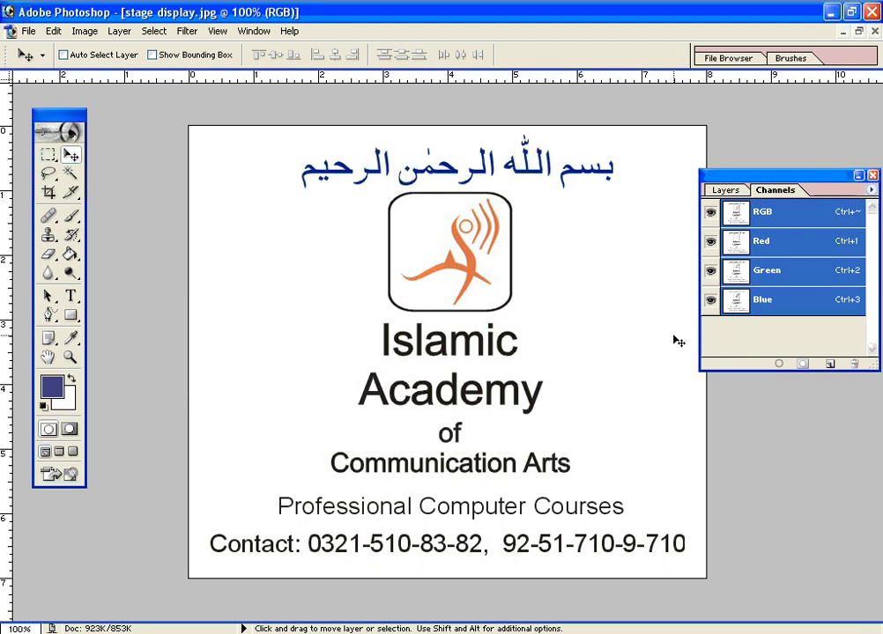
click(727, 59)
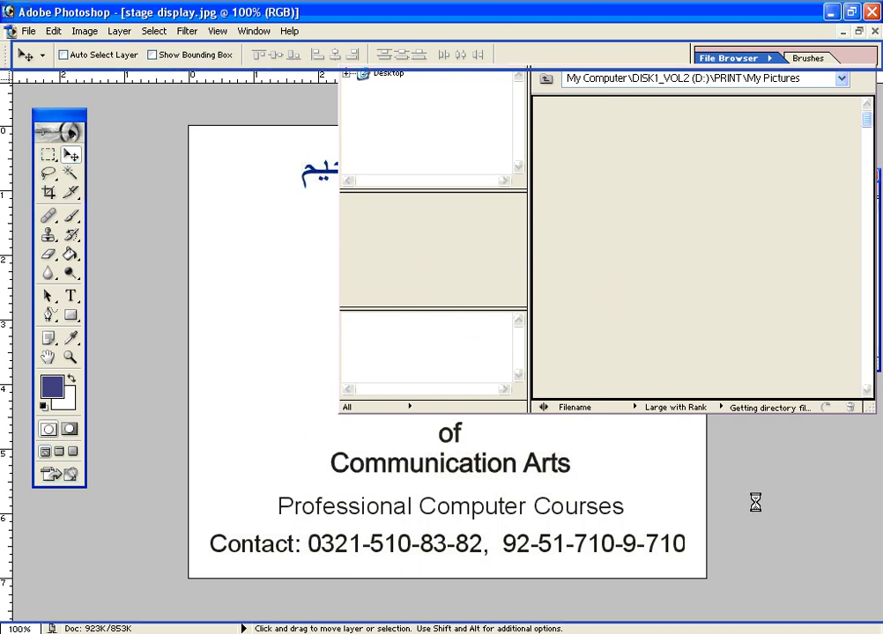
click(160, 402)
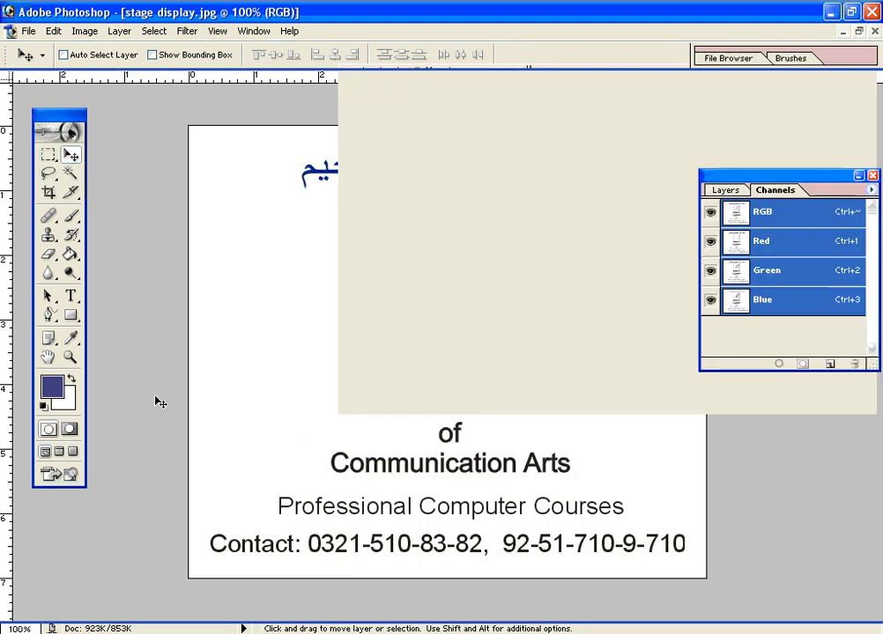
click(790, 60)
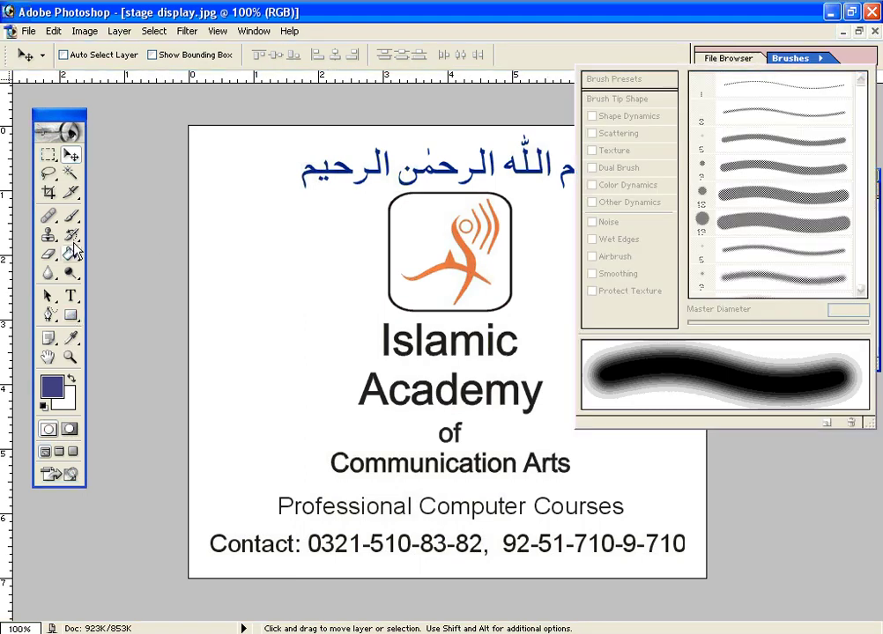
click(790, 58)
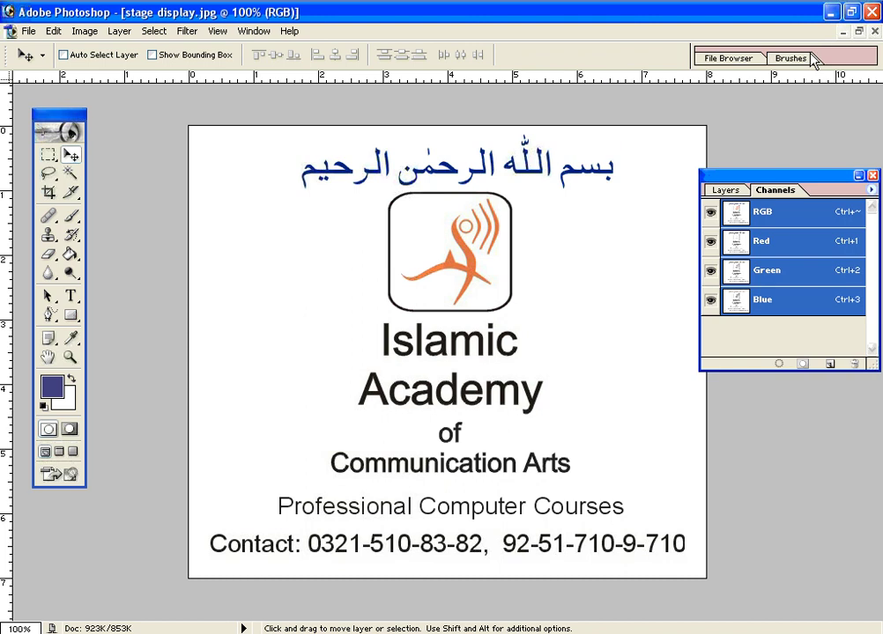
Raise the Layers/Channels palette further and show the Layers list with the Background layer
drag(792, 173, 792, 106)
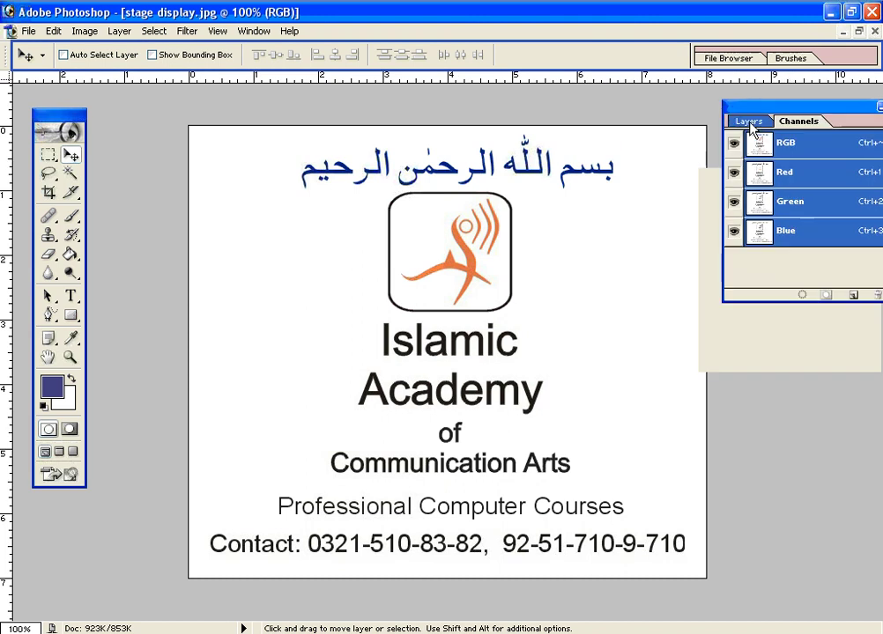
click(725, 120)
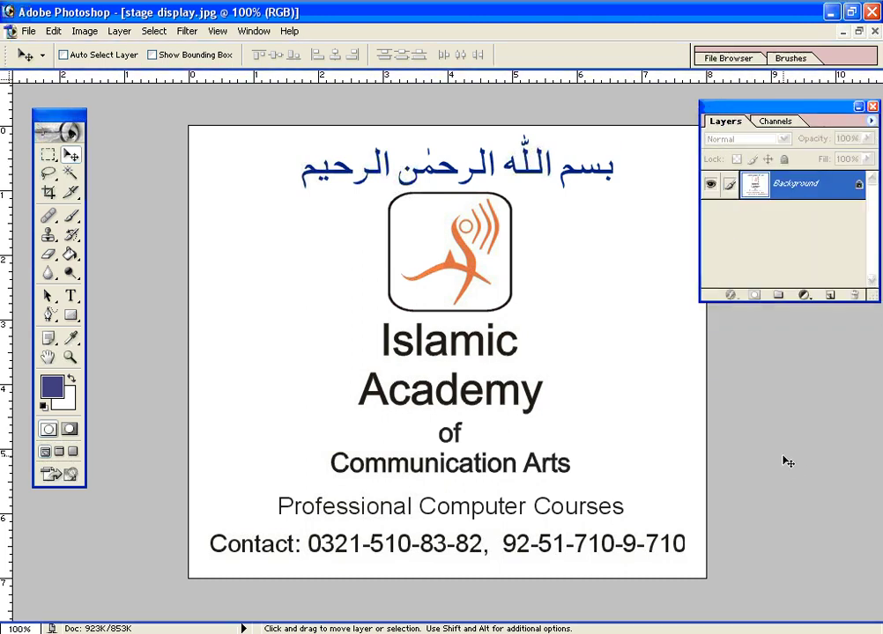